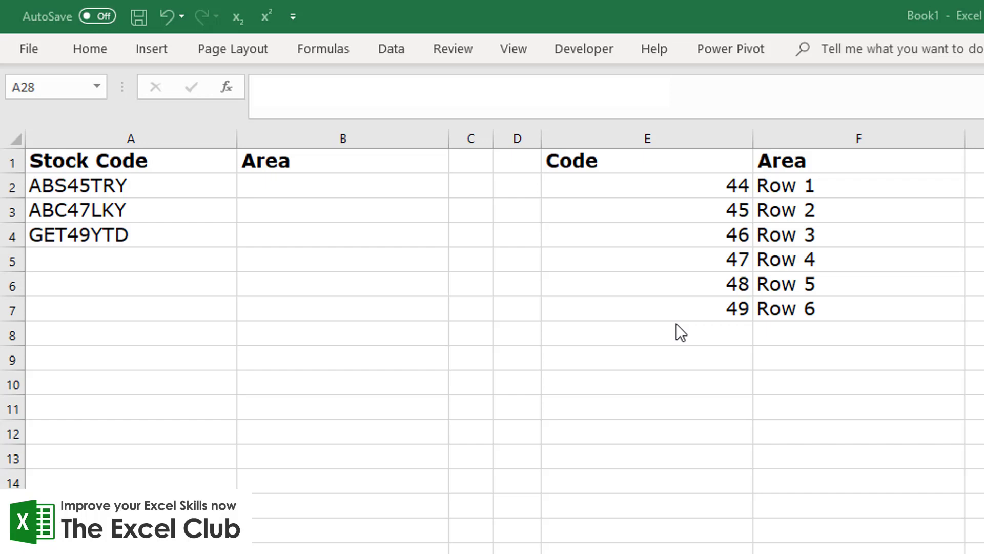
Step: Enter =MID(A2,4,2) in B2 to extract the stock code's digits, showing 45
click(248, 186)
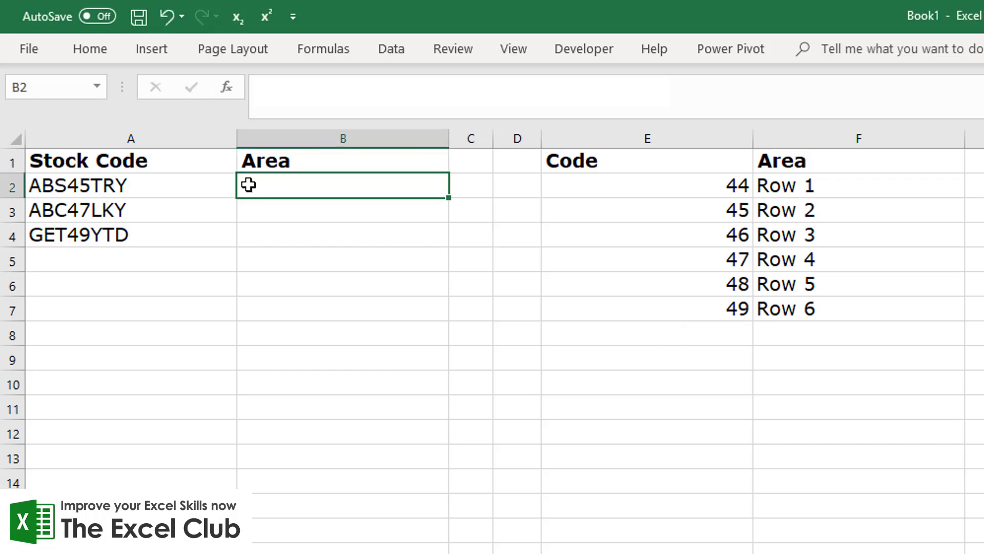
text(=mid()
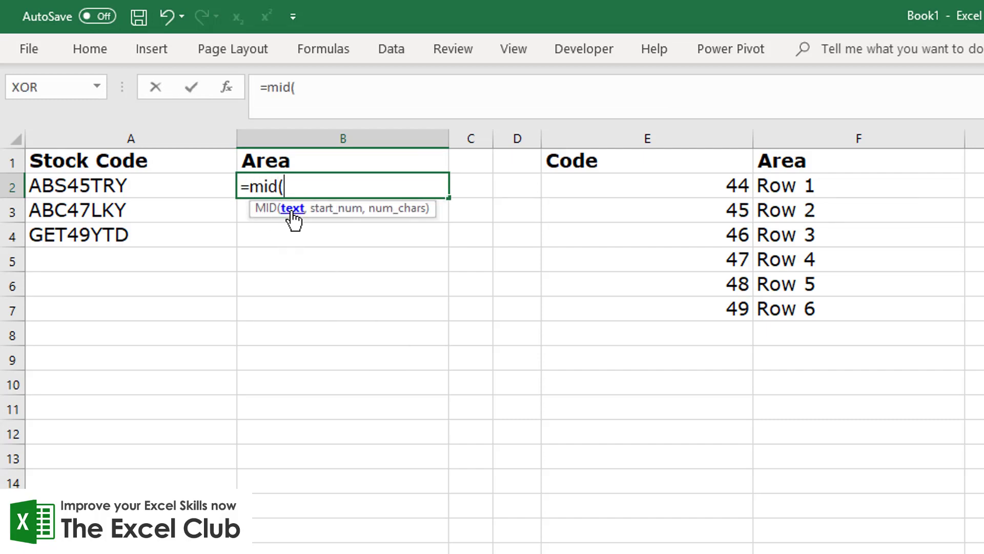
click(65, 184)
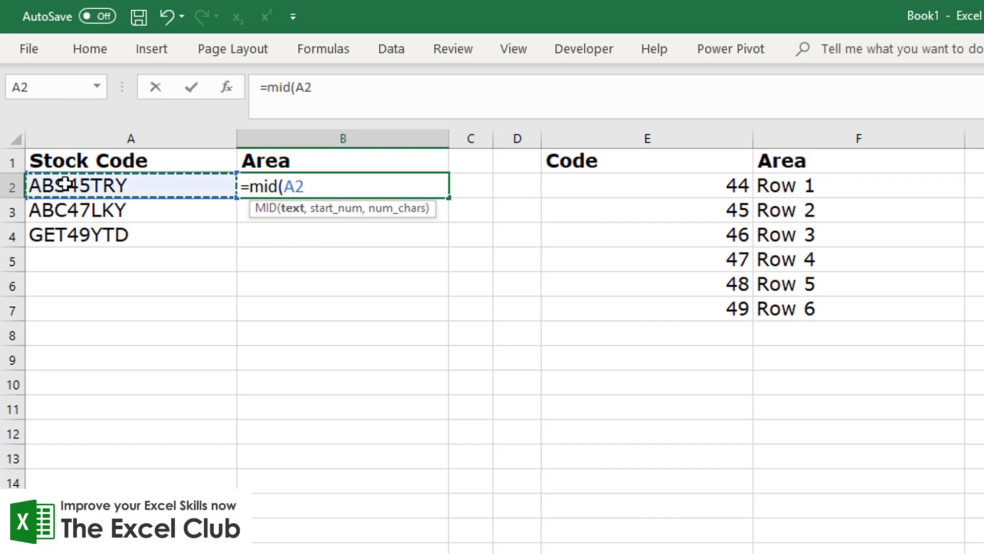
text(,)
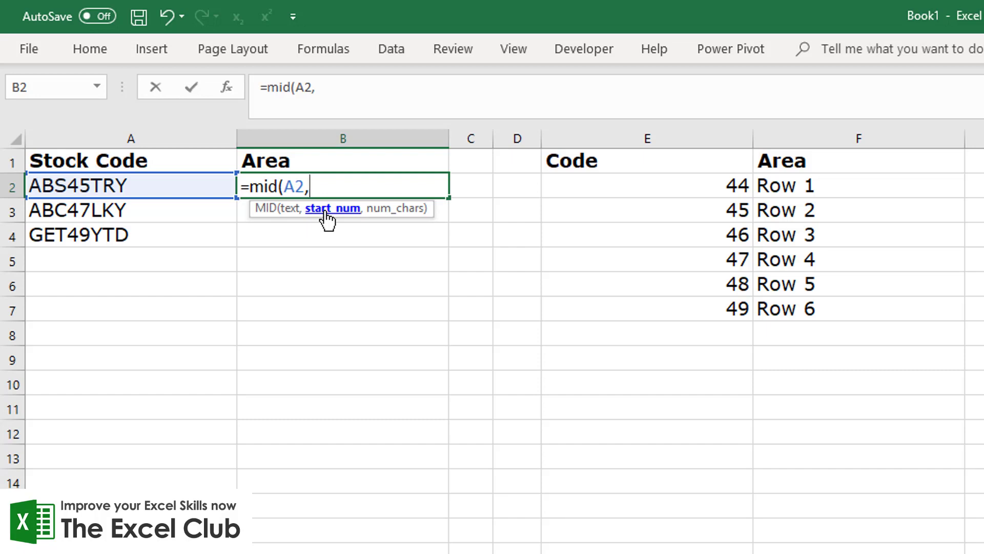
text(4)
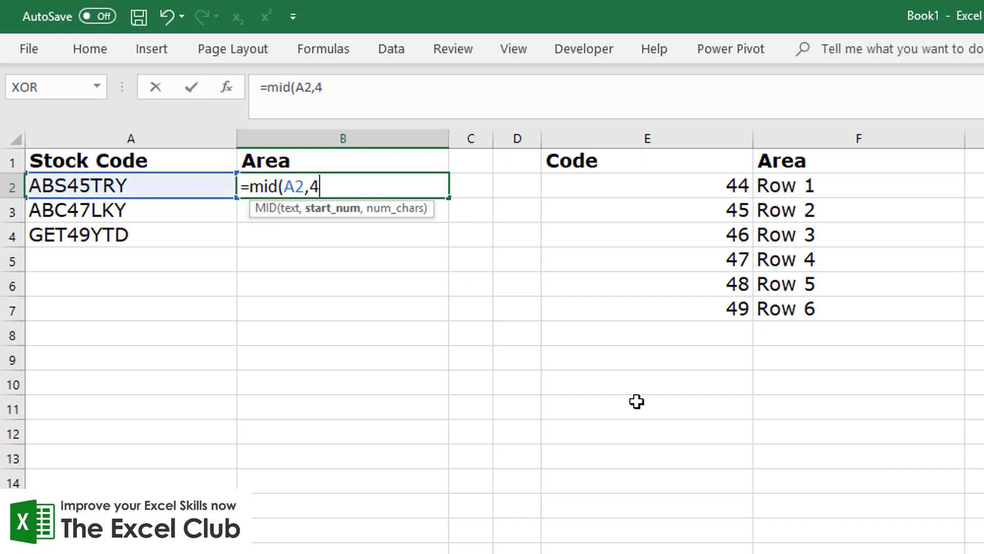
text(,2)
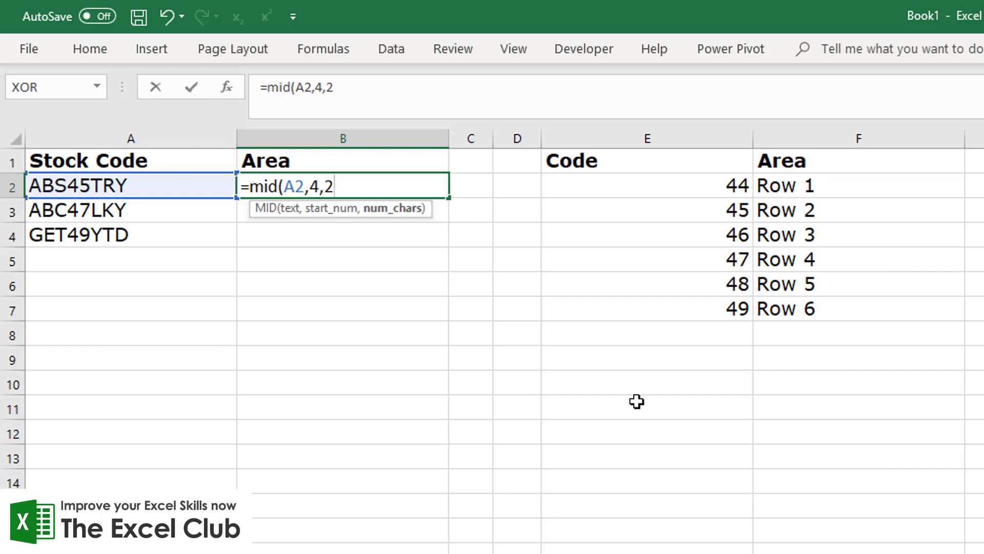
text())
key(Return)
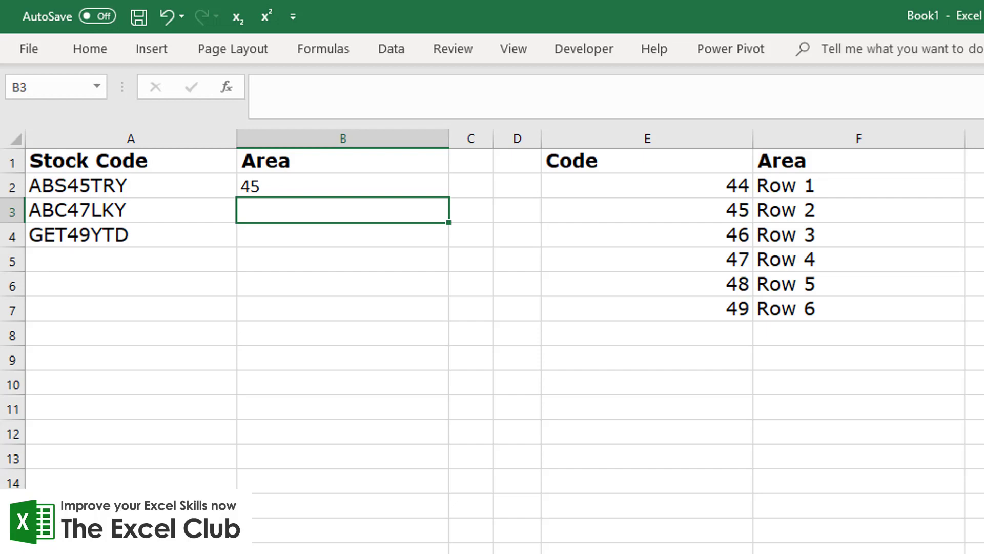
Step: Change B2's formula to =MID(A2,4,2)+0 so 45 becomes a number, and check the result
click(301, 187)
click(359, 95)
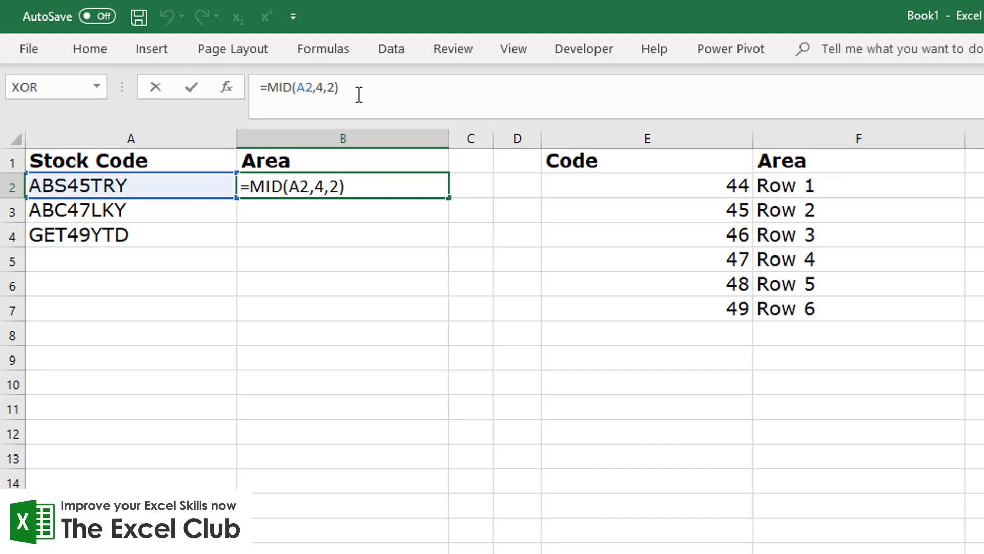
text(+0)
key(Return)
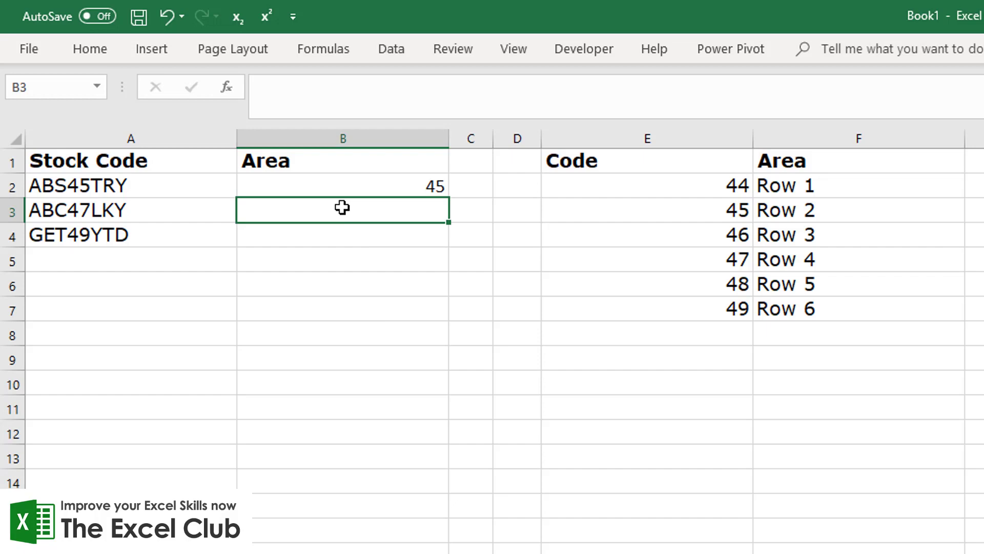
click(323, 187)
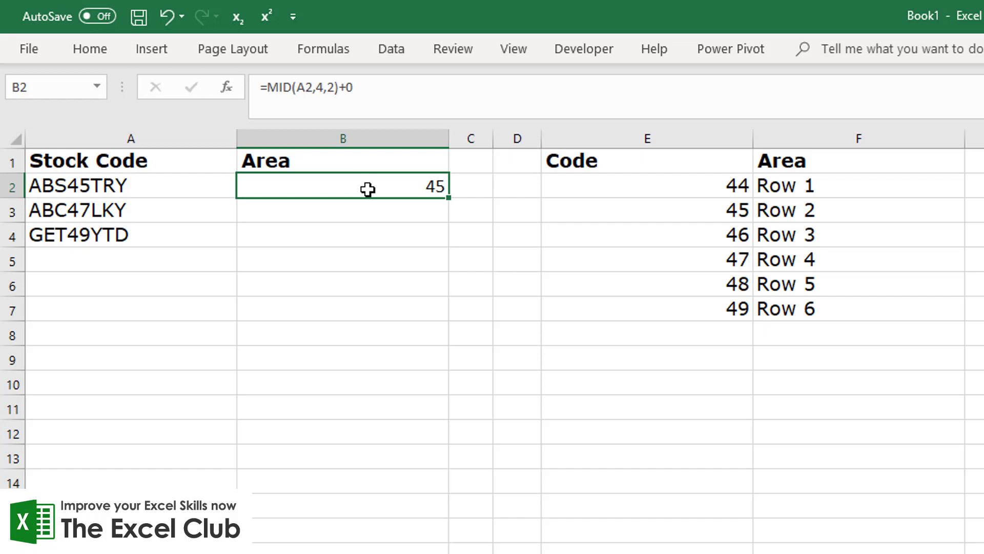
click(794, 175)
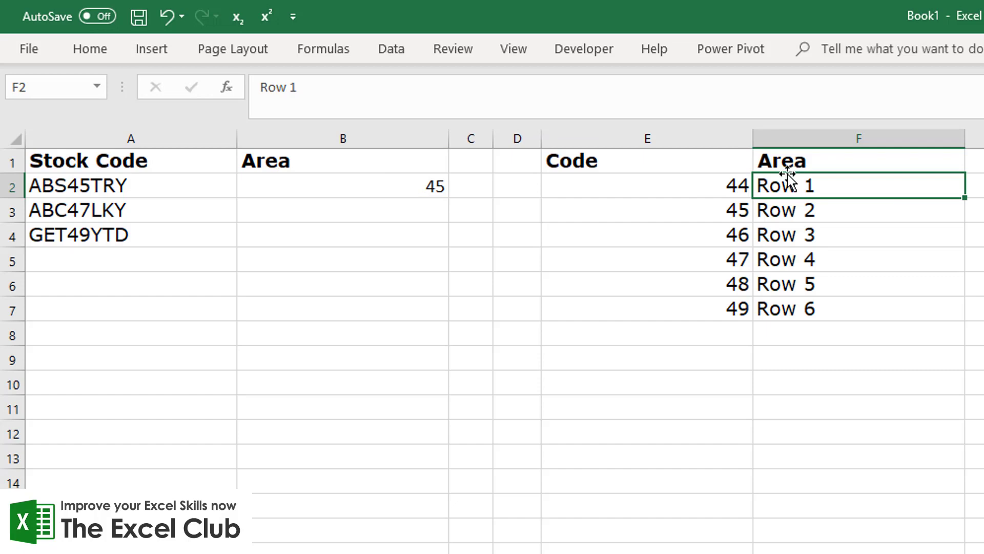
click(301, 194)
Step: Clear B2 and begin =VLOOKUP(mid(A2,4,2)+0, as the lookup value
key(Delete)
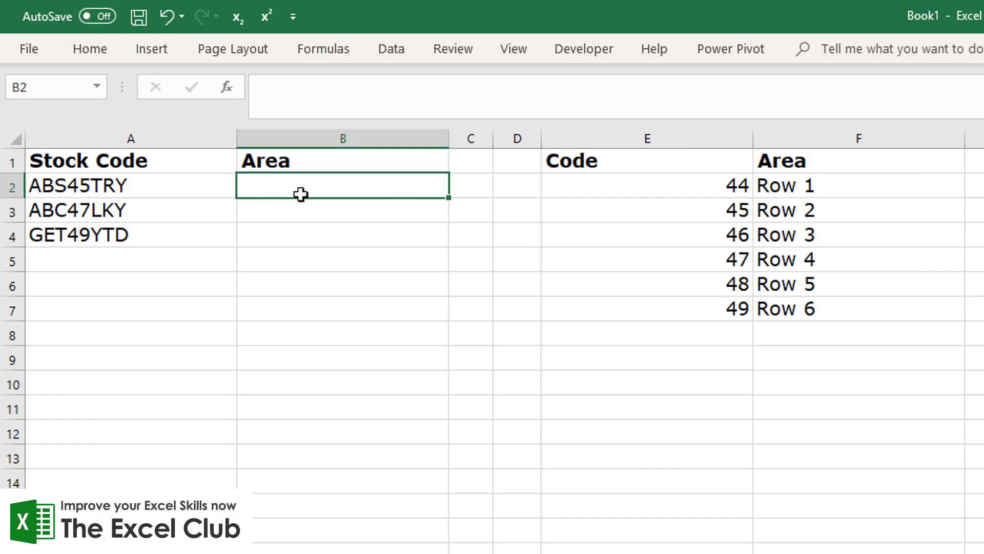
text(=)
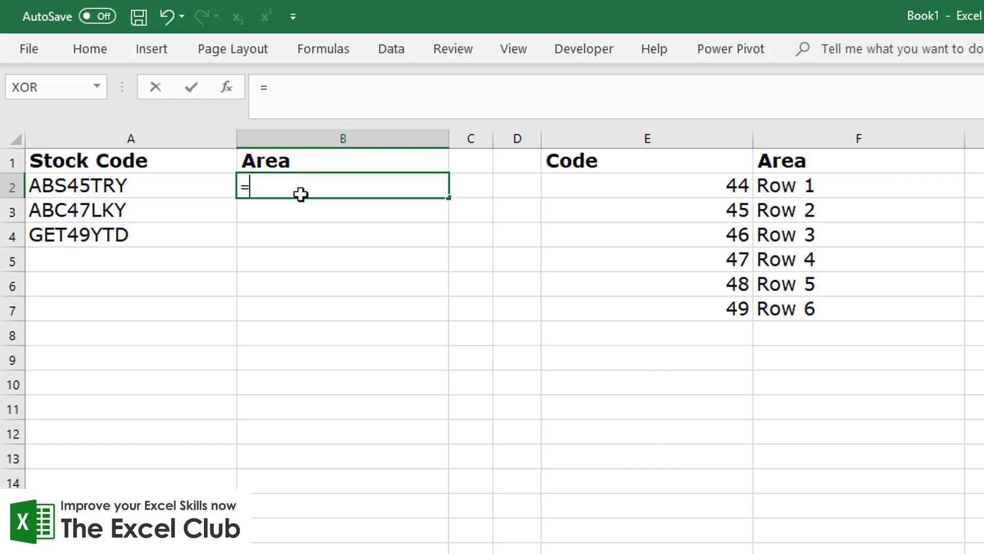
text(vl)
key(Tab)
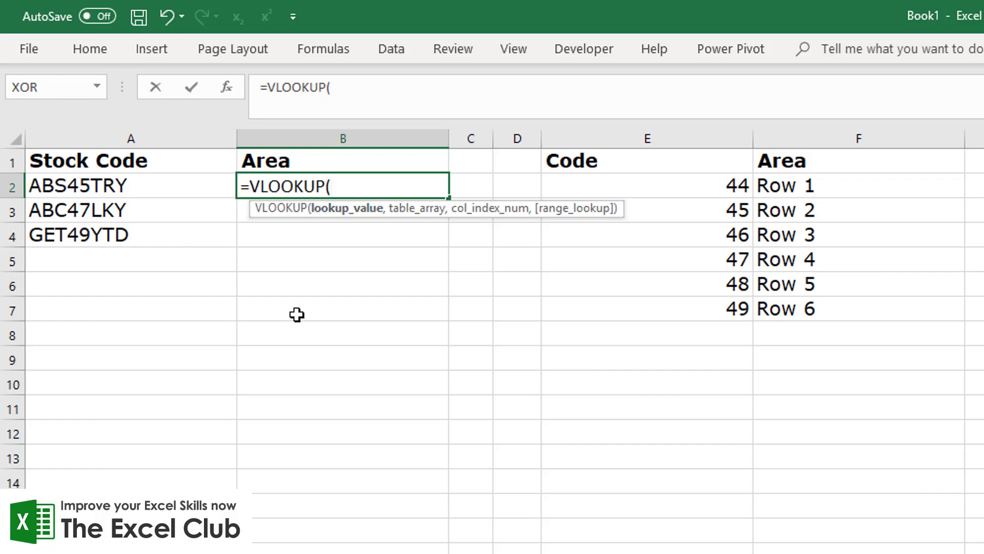
text(mid()
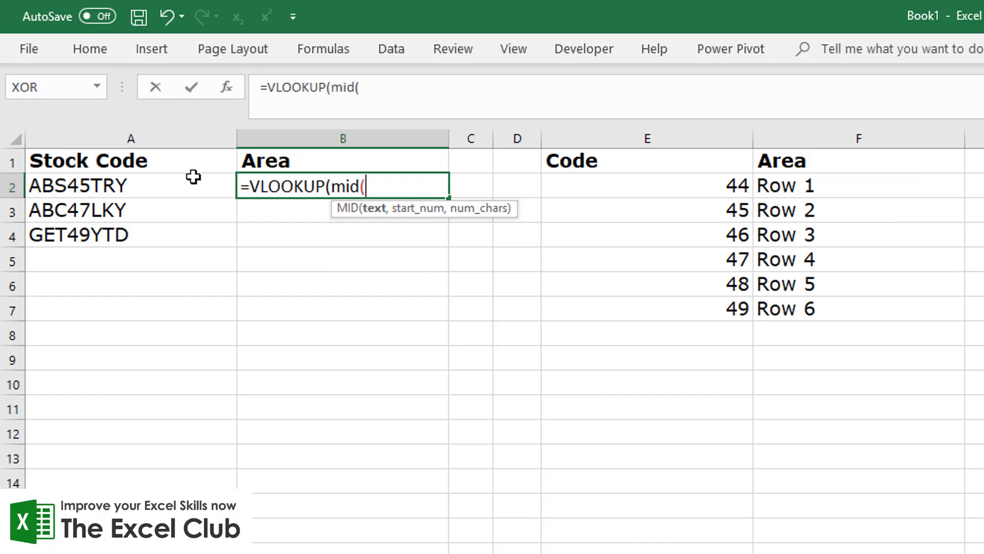
click(86, 188)
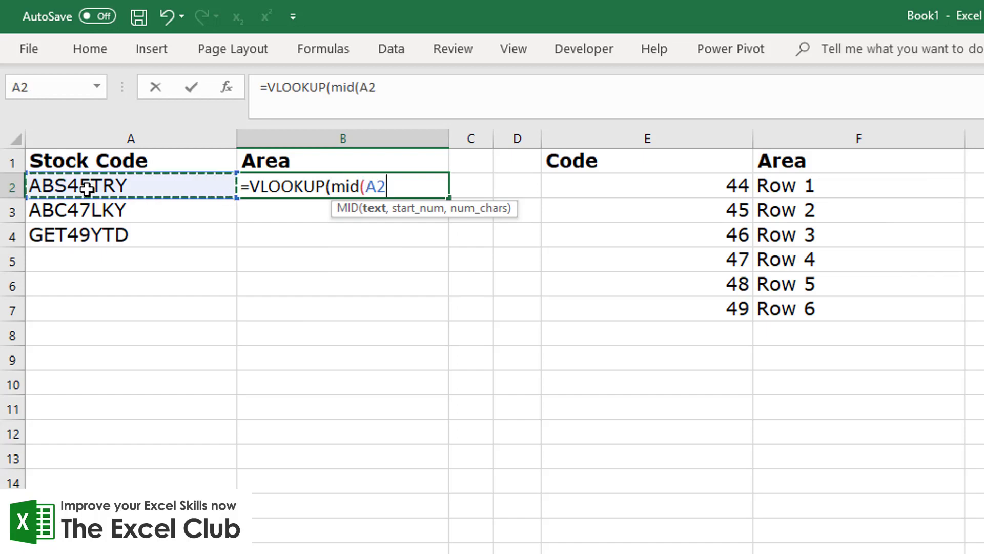
text(,)
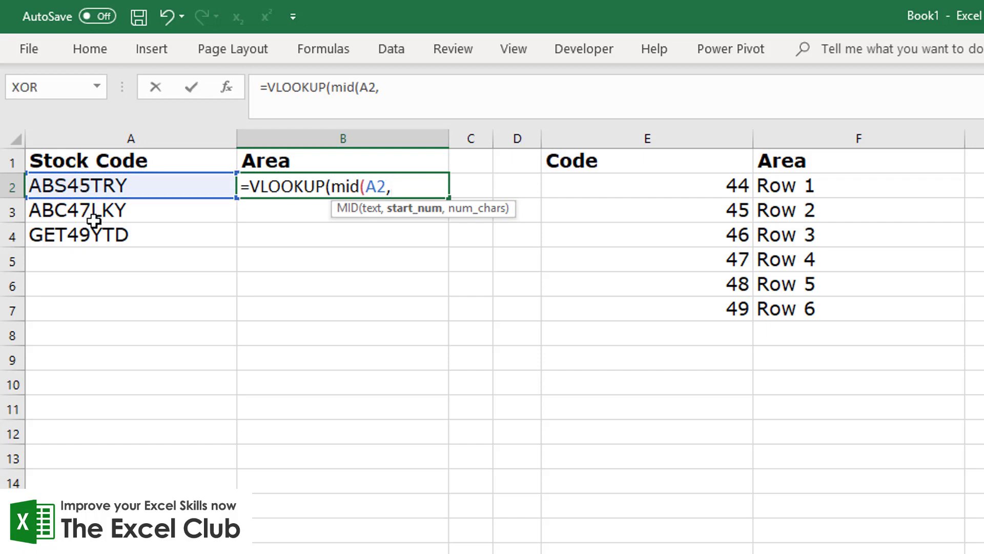
text(4,)
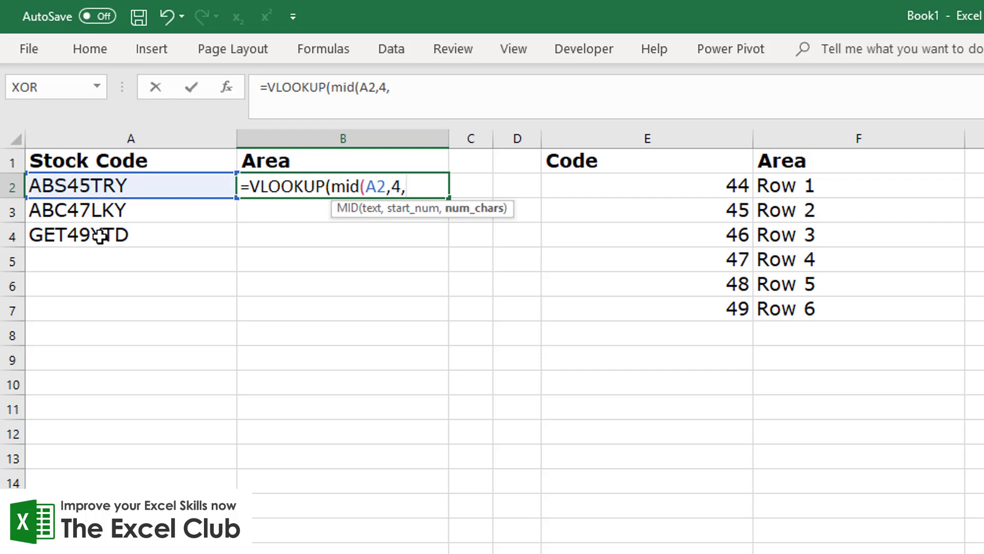
text(2))
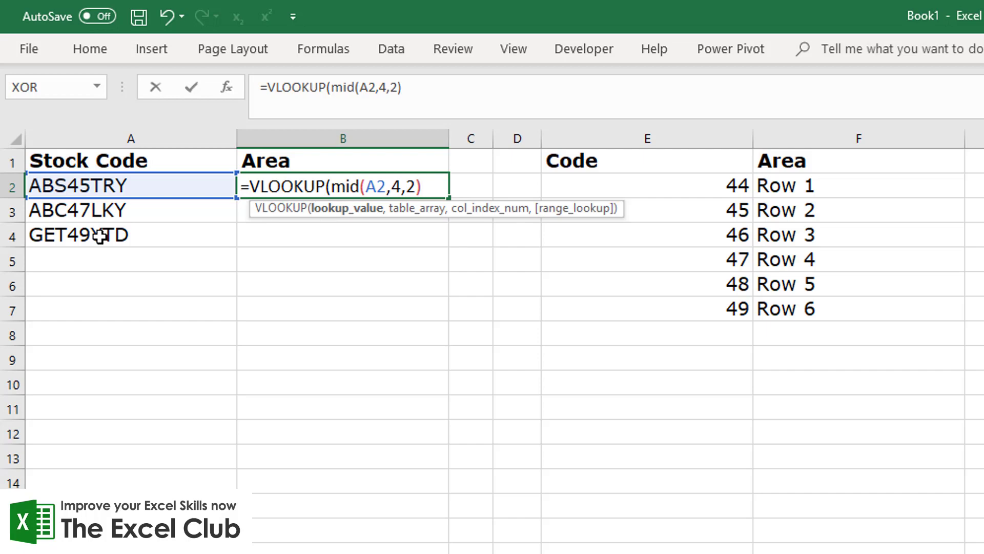
text(+0,)
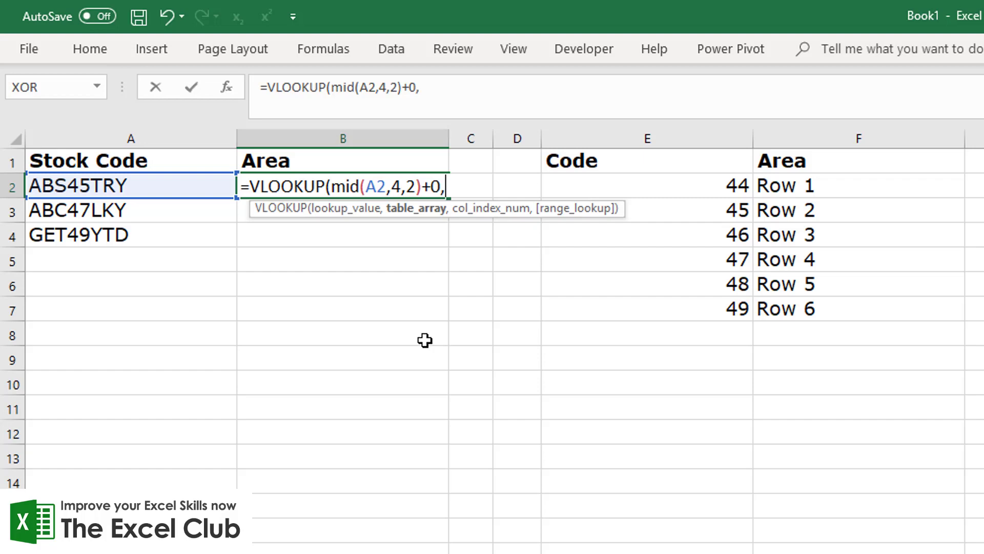
Step: Complete the VLOOKUP with range $E$1:$F$7, column 2 and FALSE, returning Row 2
drag(666, 162, 802, 301)
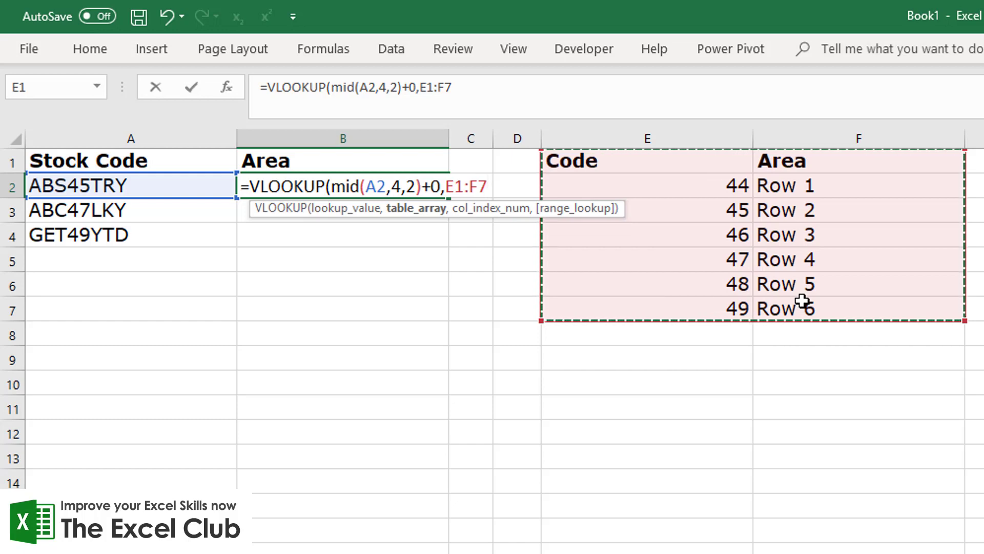
key(F4)
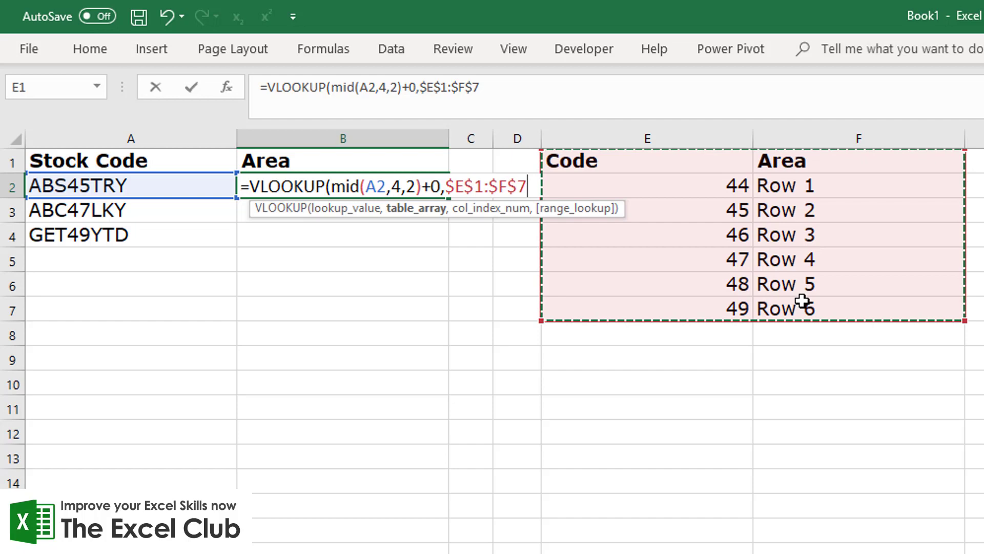
text(,)
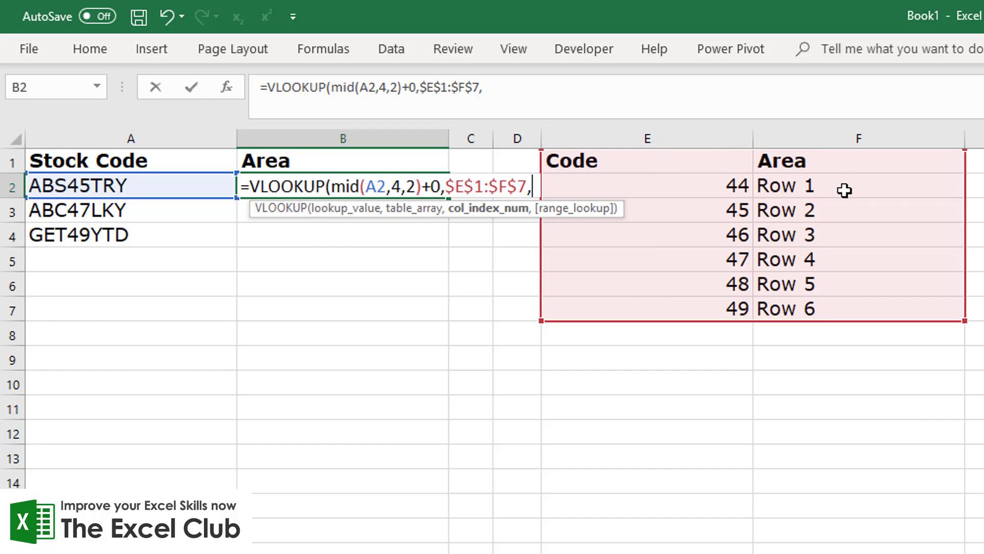
text(2)
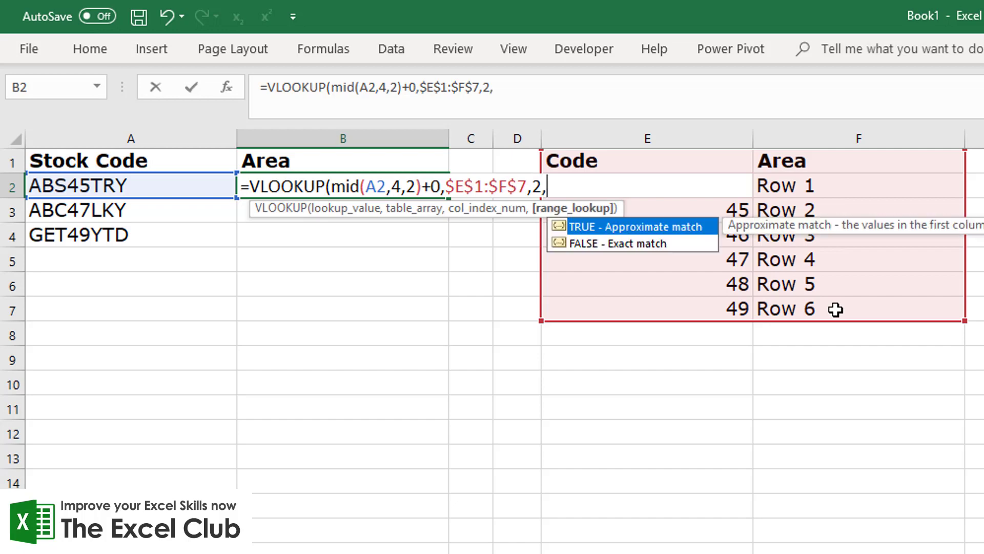
text(,)
key(Down)
key(Tab)
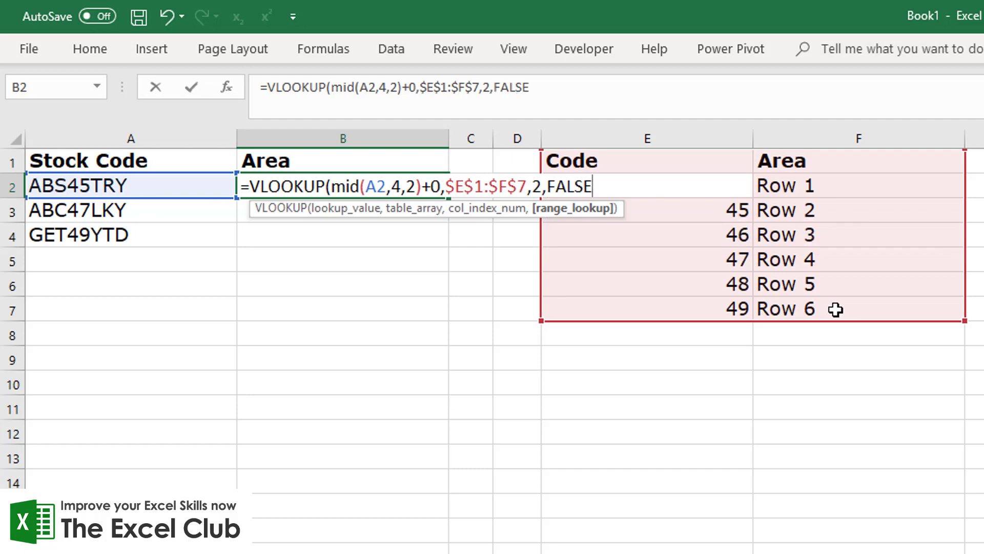
text())
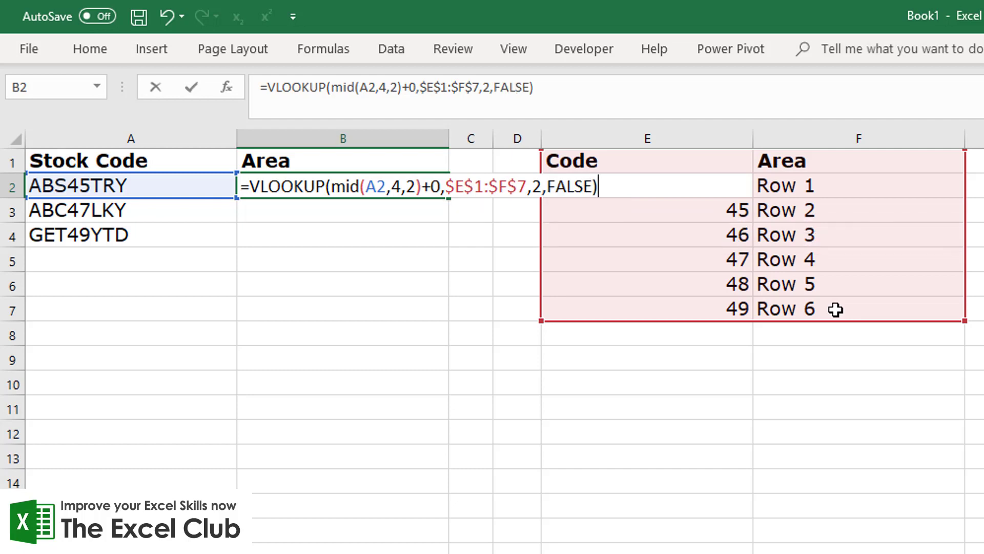
key(Return)
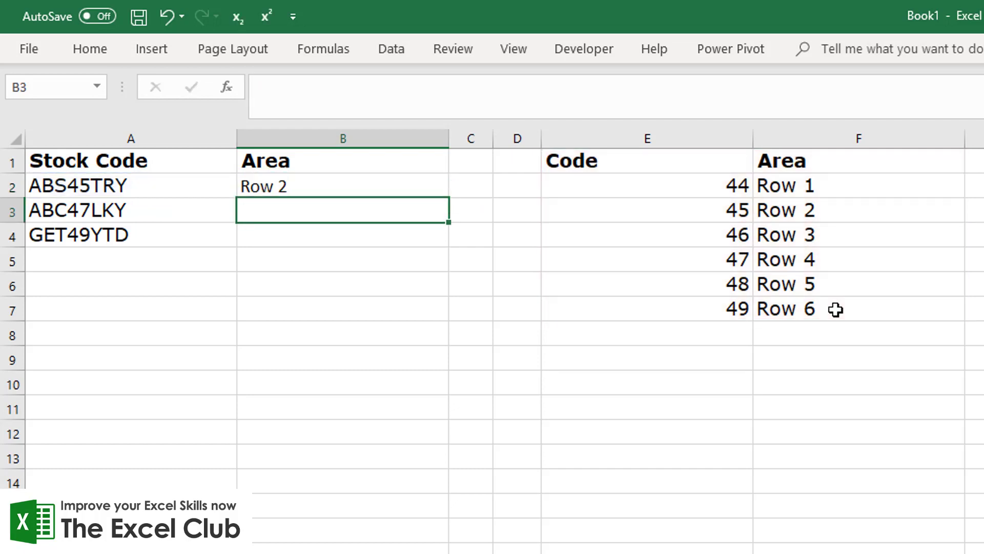
Step: Fill B2's VLOOKUP formula down to B4 and inspect B4's references
click(276, 183)
click(831, 216)
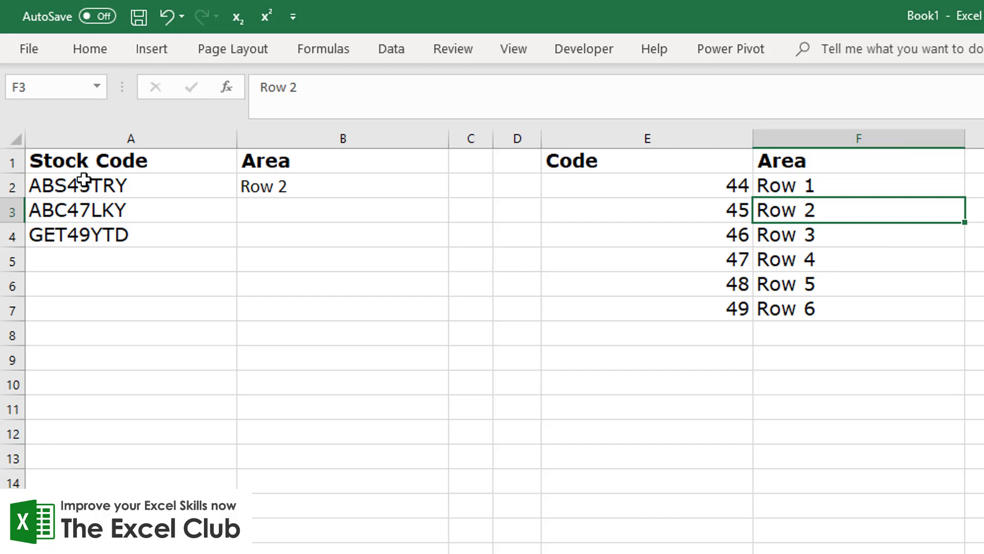
click(291, 187)
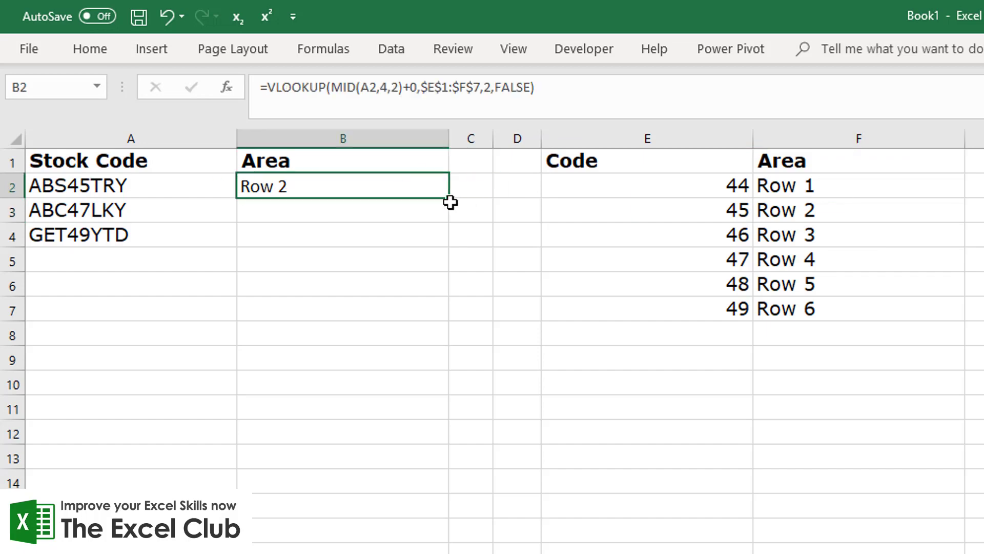
drag(449, 198, 434, 252)
click(334, 230)
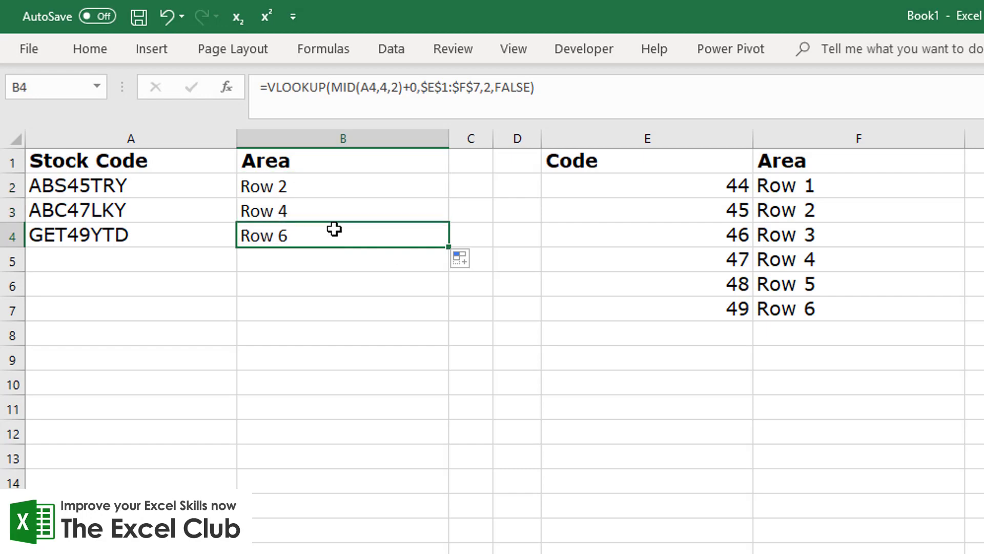
key(F2)
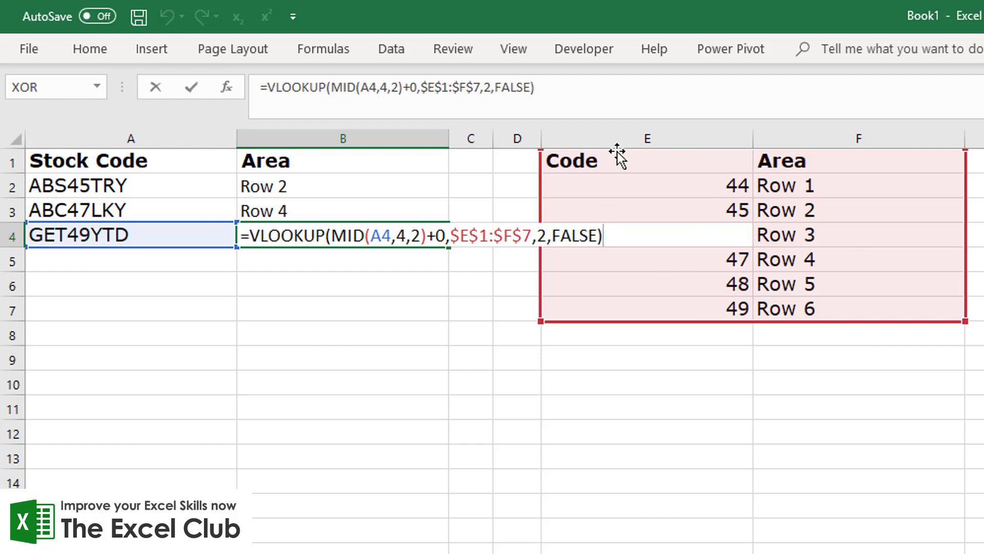
Step: Enter =FORMULATEXT(B4) in B5 to display B4's formula
key(Return)
text(=fo)
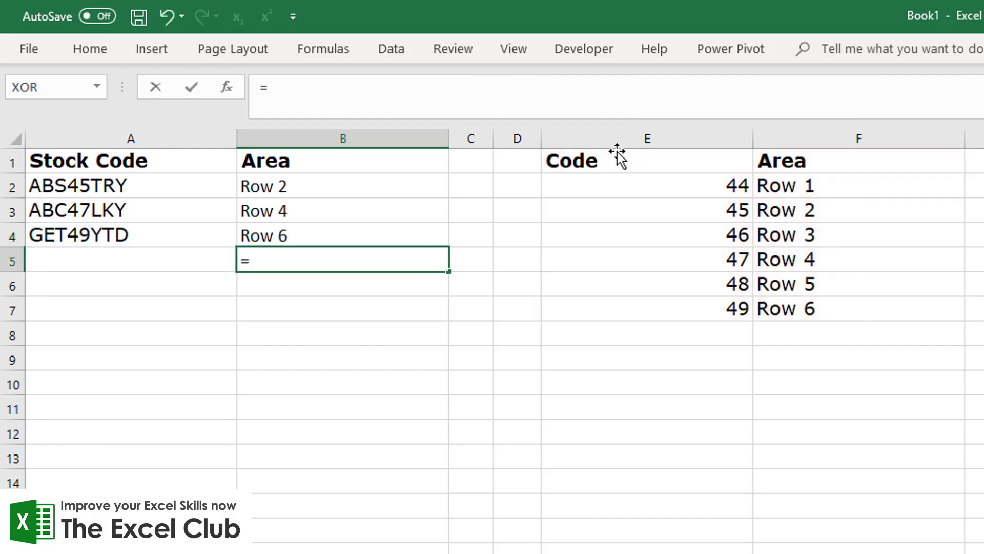
key(Down)
key(Down)
key(Down)
key(Down)
key(Down)
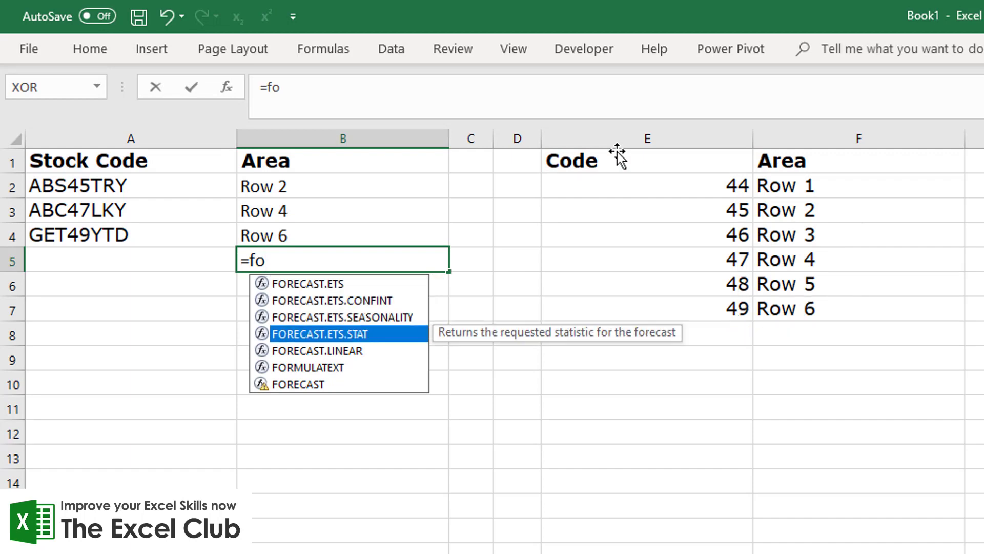
key(Tab)
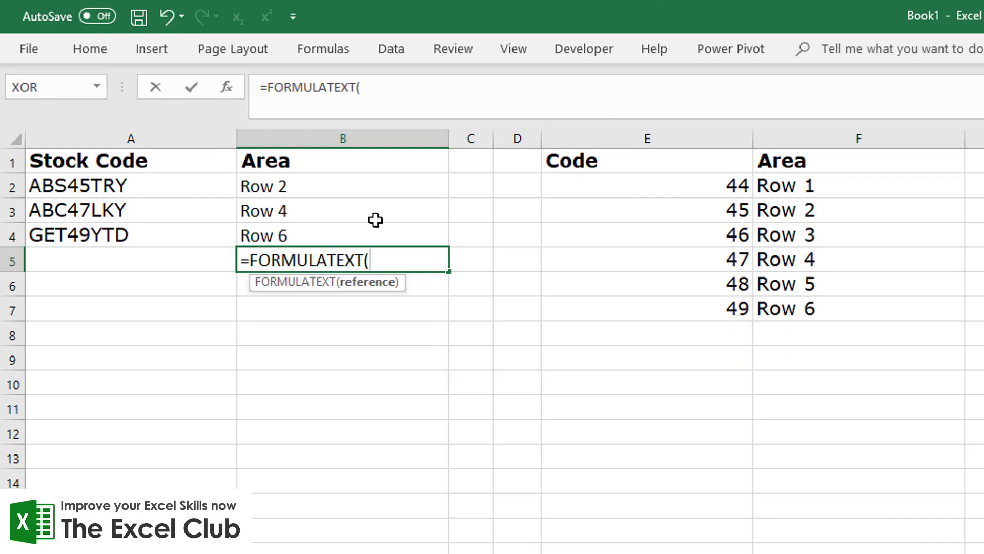
click(331, 233)
key(Return)
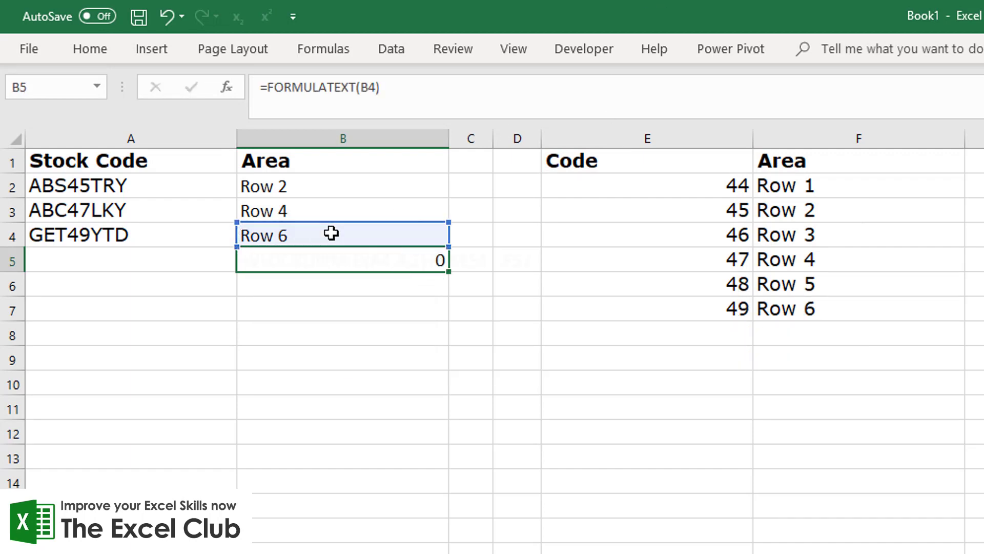
Step: Autofit column B so the full formula text is readable, then compare B4 and B5
click(447, 154)
double_click(448, 133)
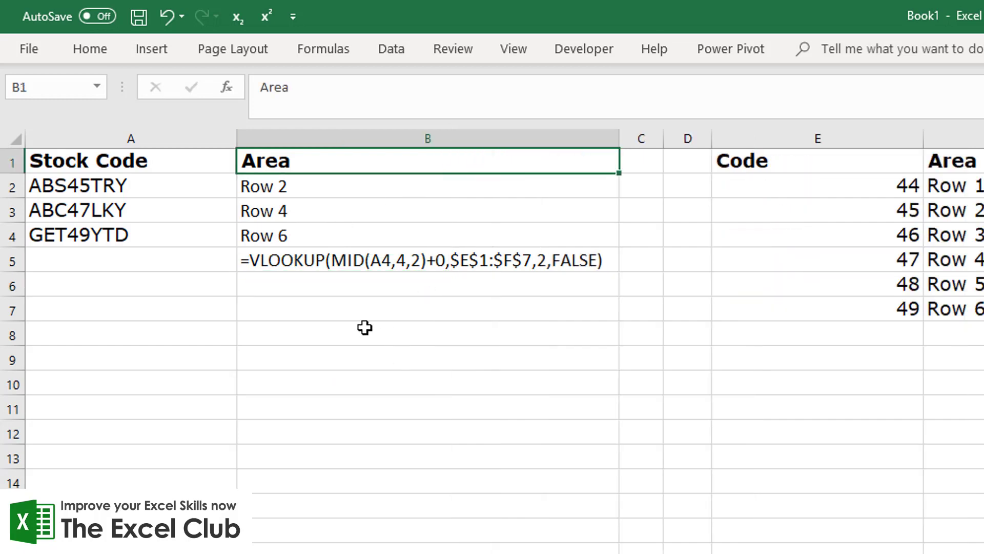
click(325, 332)
click(307, 251)
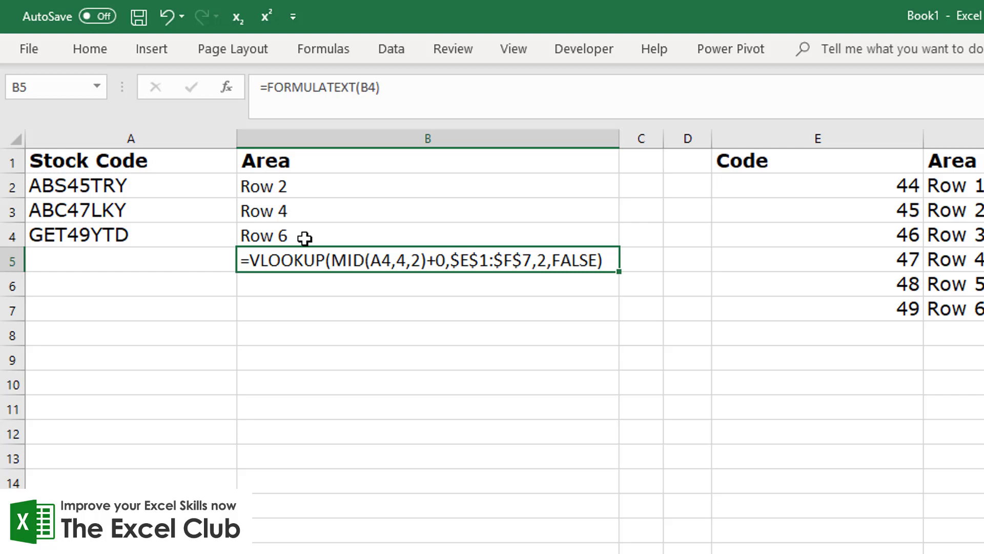
click(306, 236)
click(299, 266)
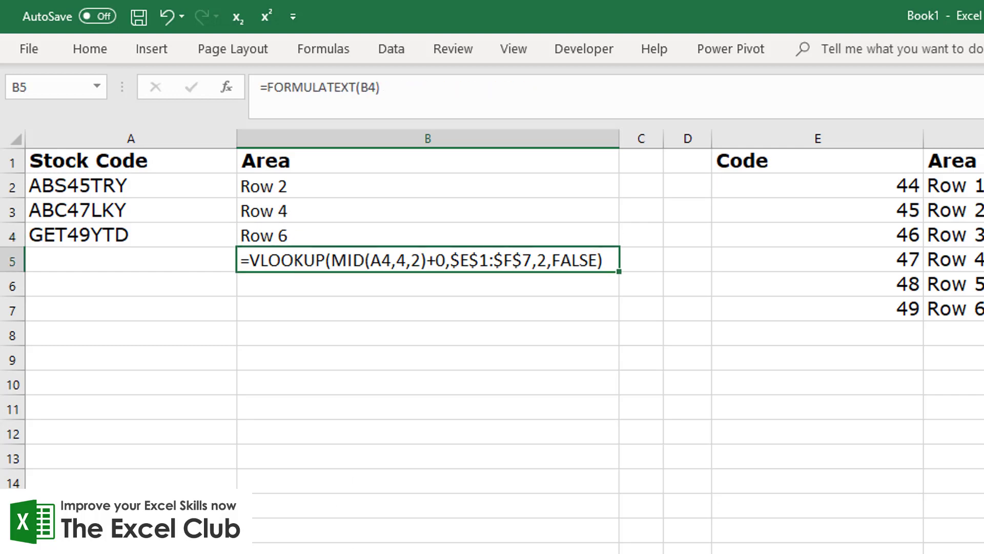